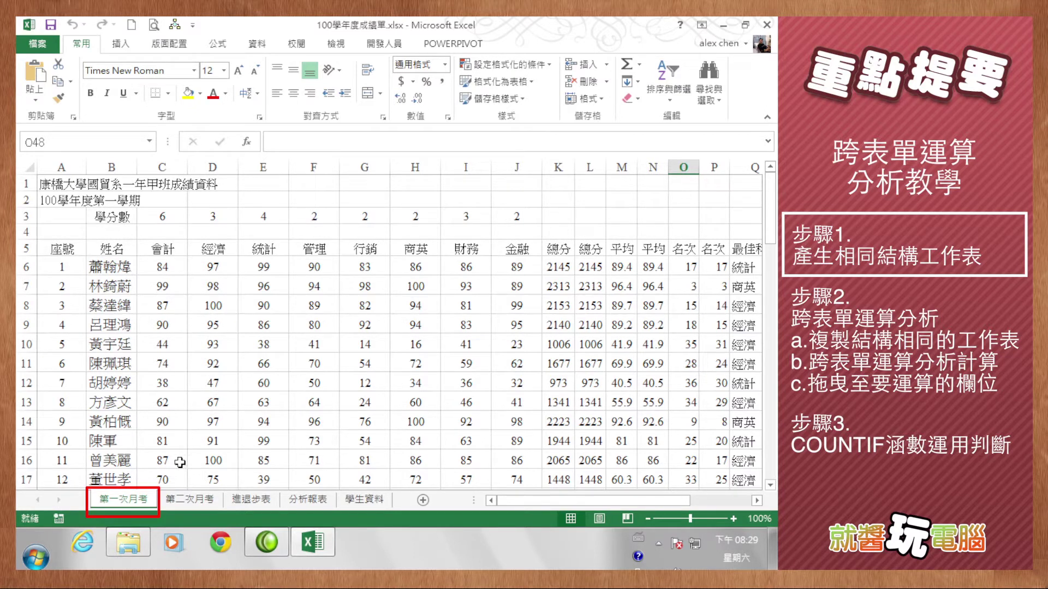
# Step: Compare the 第二次月考 and 第一次月考 score sheets, then switch to the 進退步表 sheet
pyautogui.click(189, 501)
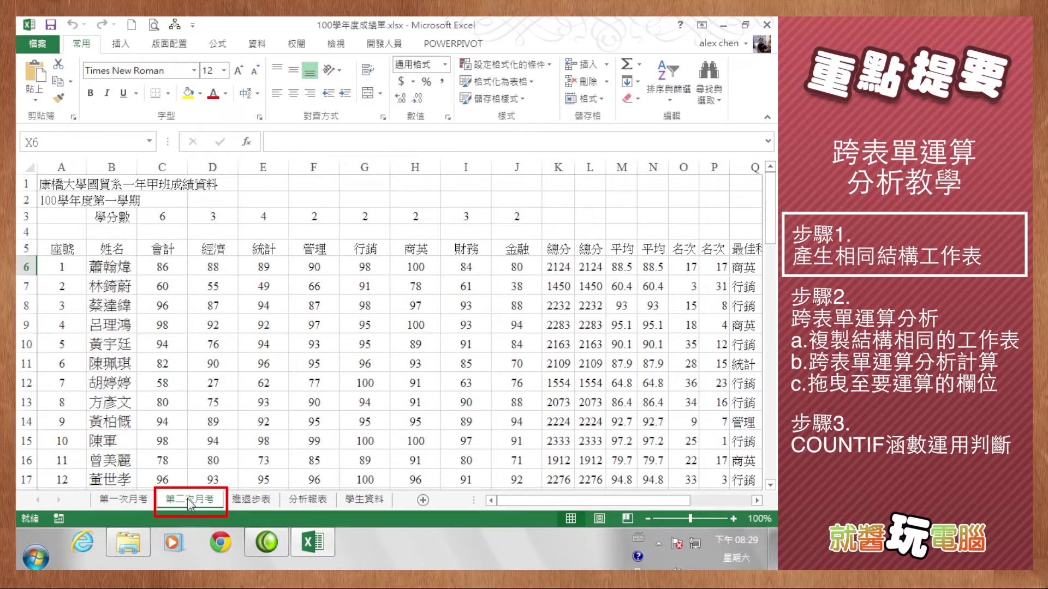
pyautogui.click(135, 500)
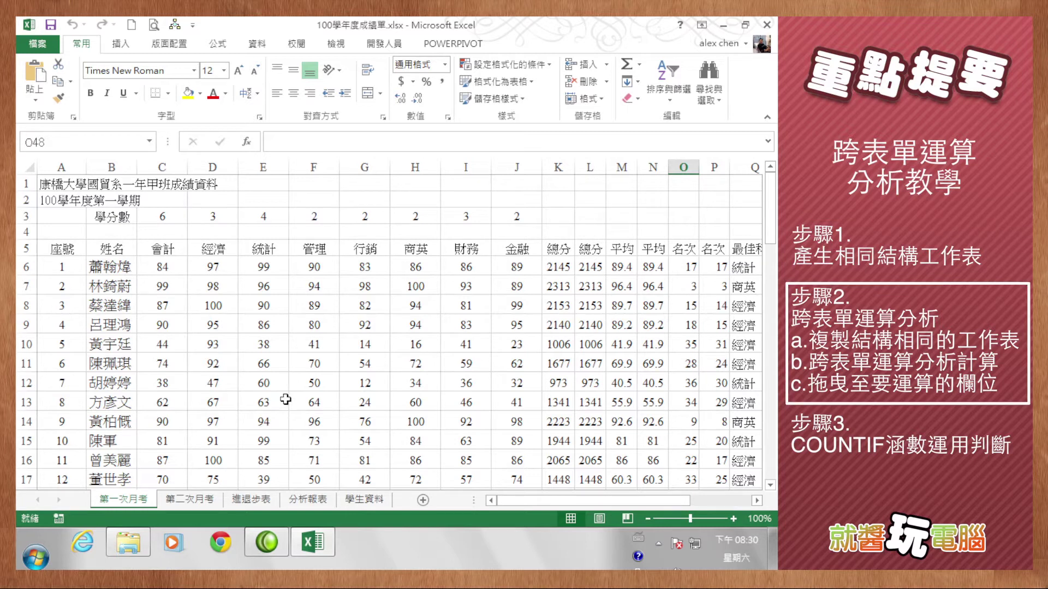
pyautogui.click(253, 499)
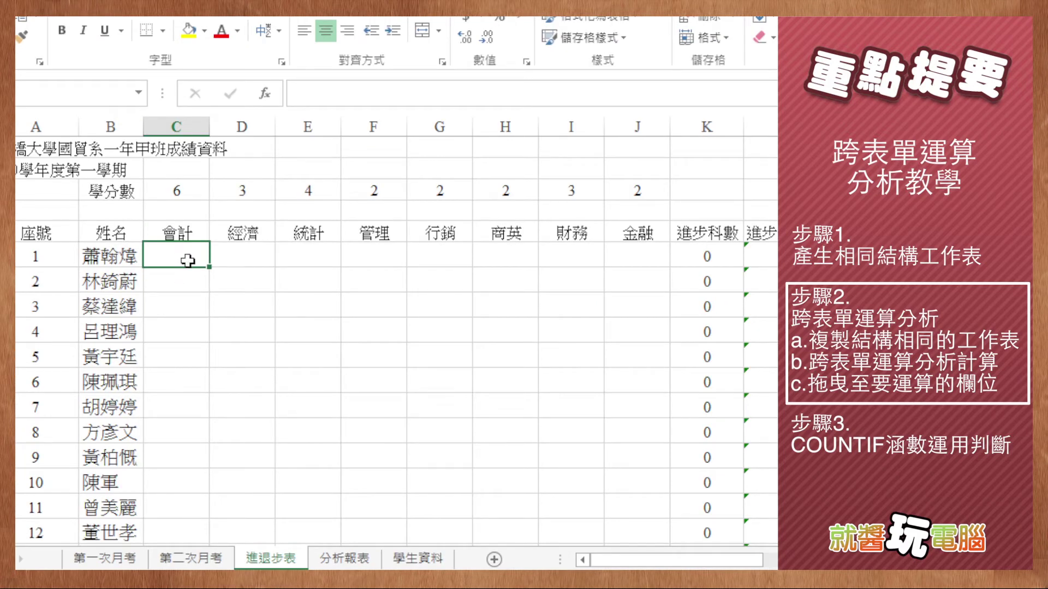
# Step: Enter =第二次月考!C6-第一次月考!C6 in 進退步表 cell C6, showing 2
pyautogui.write('=')
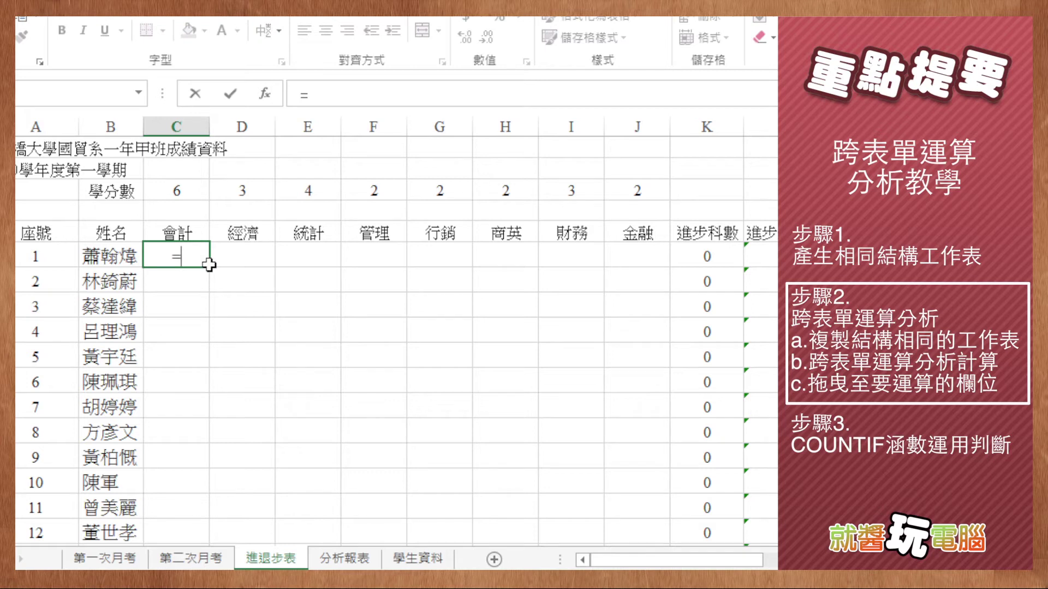
pyautogui.click(200, 561)
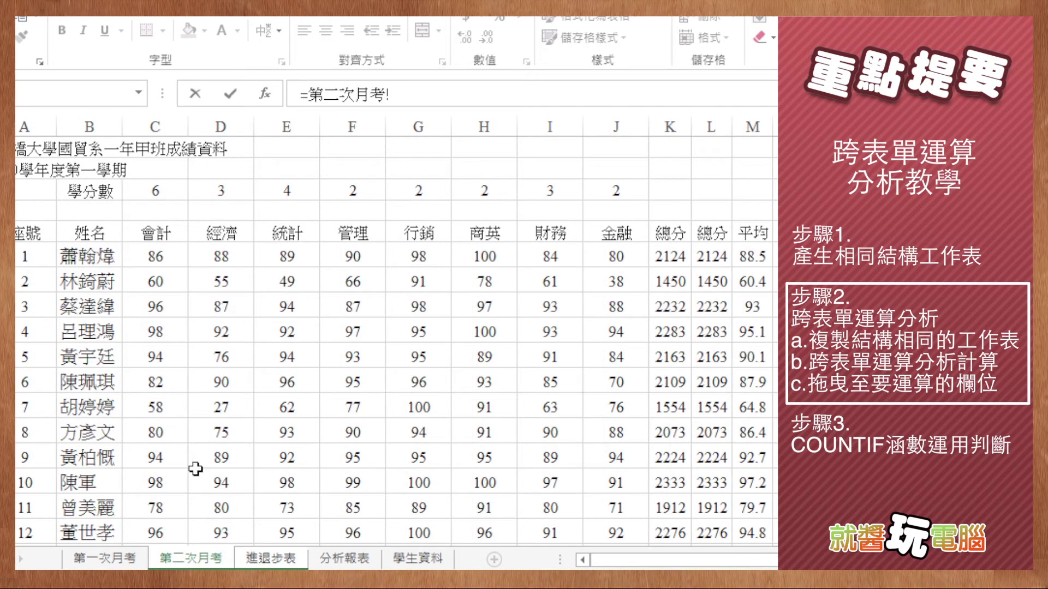
pyautogui.click(156, 253)
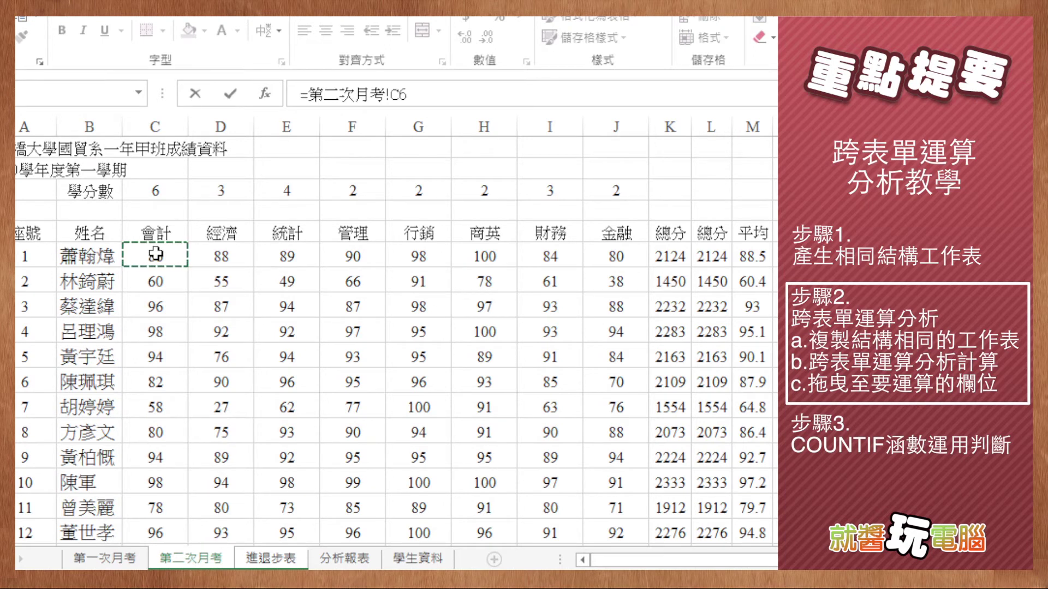
pyautogui.write('-')
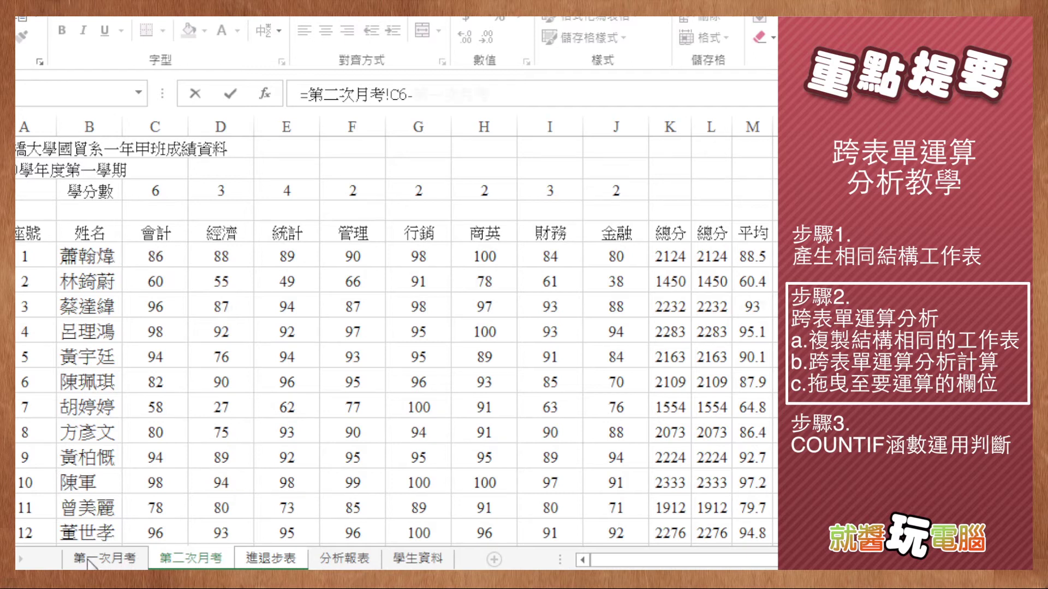
pyautogui.click(91, 559)
pyautogui.click(156, 257)
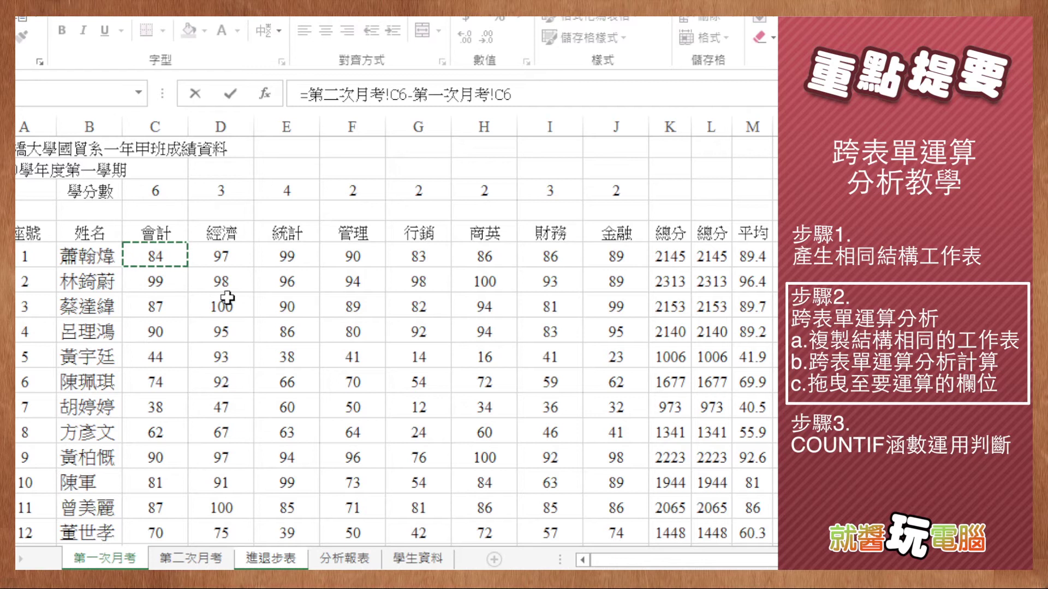
pyautogui.click(230, 97)
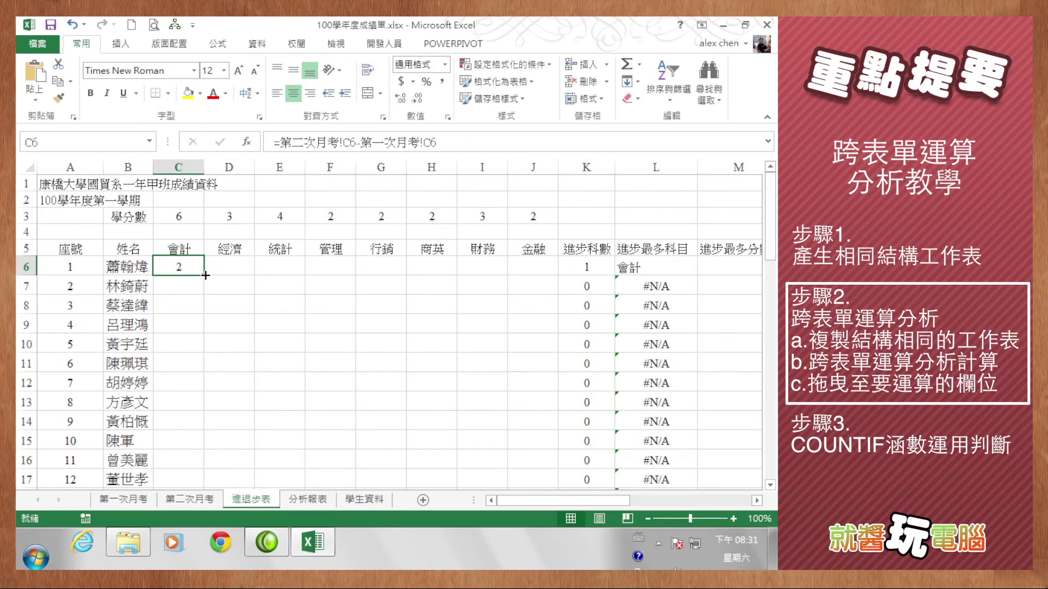
# Step: Fill C6's difference formula down to row 42 and across to column J, checking D6 shows -9
pyautogui.moveTo(204, 275); pyautogui.dragTo(200, 531)
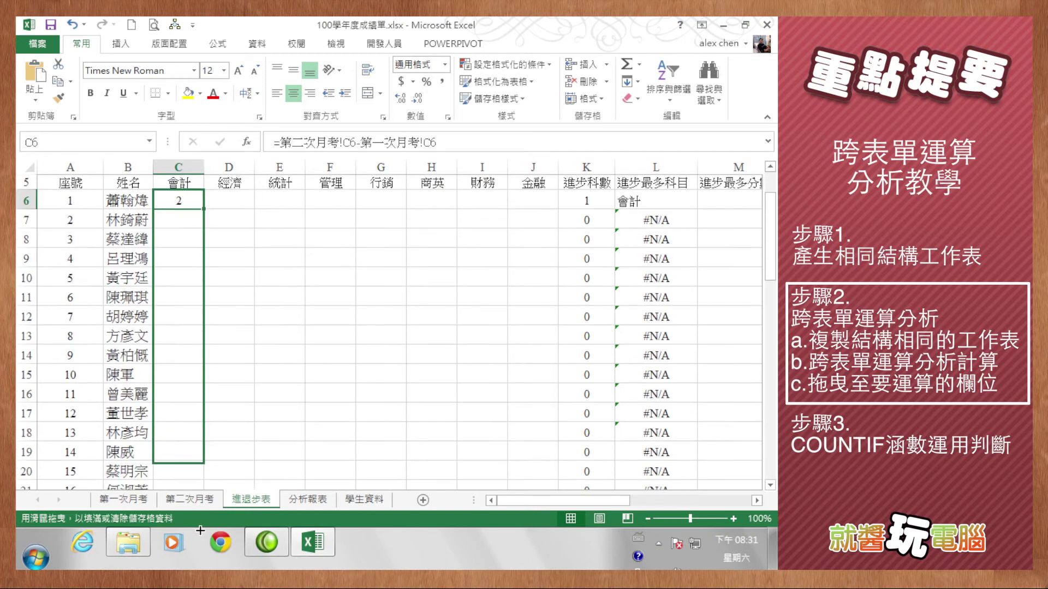
pyautogui.moveTo(201, 530)
pyautogui.mouseDown()
pyautogui.moveTo(195, 458)
pyautogui.moveTo(559, 475)
pyautogui.mouseUp()
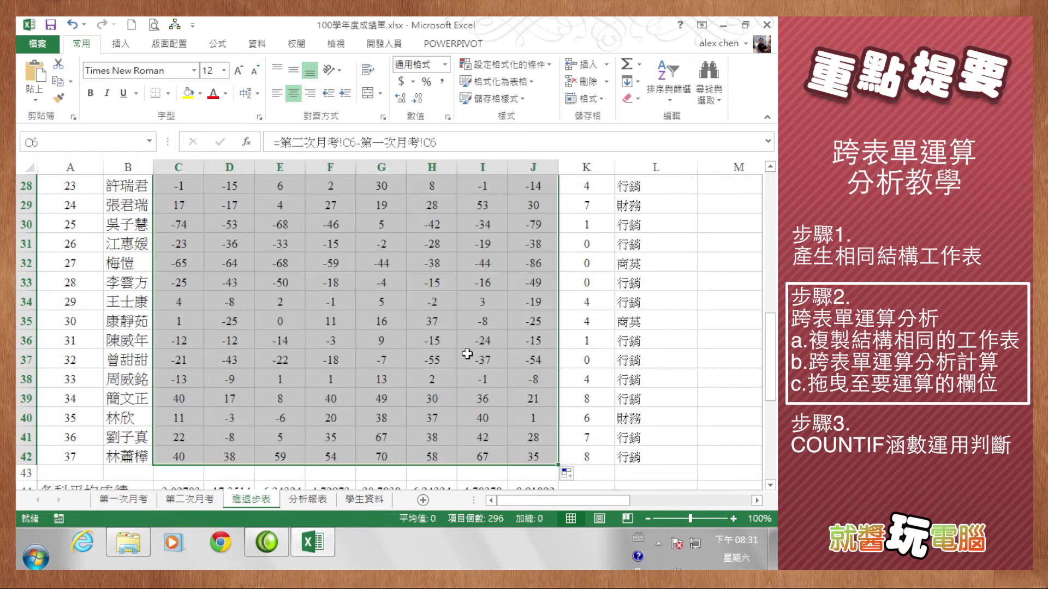
pyautogui.scroll(2, 476, 344)
pyautogui.scroll(3, 476, 344)
pyautogui.scroll(2, 476, 344)
pyautogui.scroll(2, 476, 343)
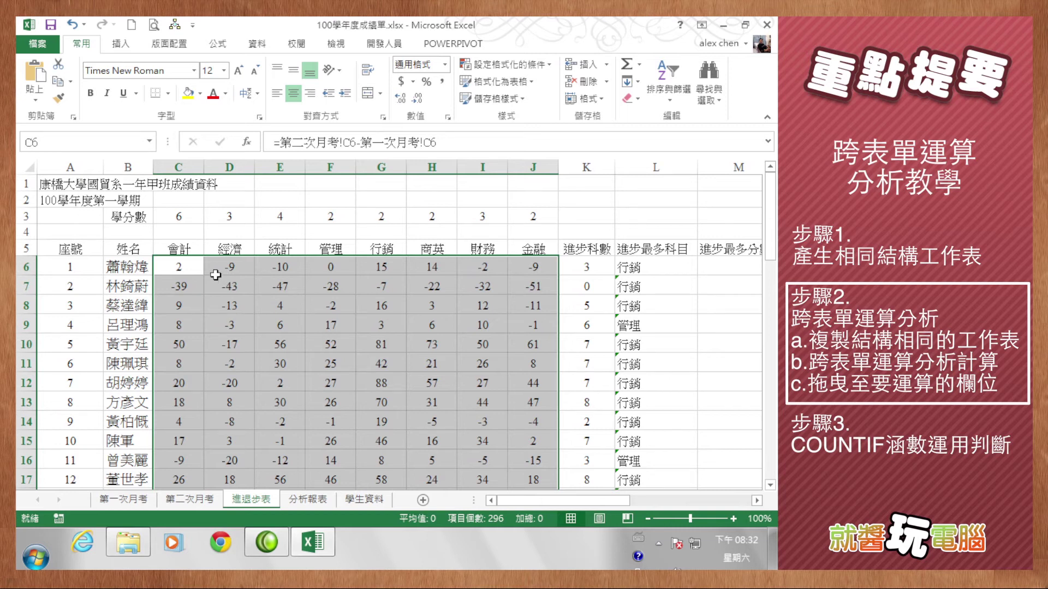
pyautogui.click(187, 266)
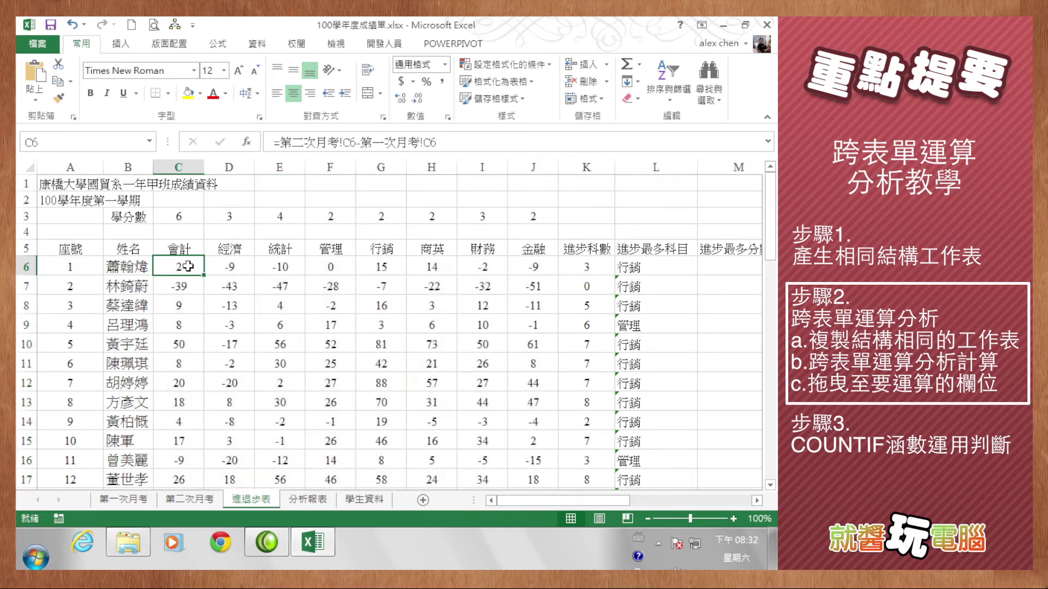
pyautogui.click(224, 268)
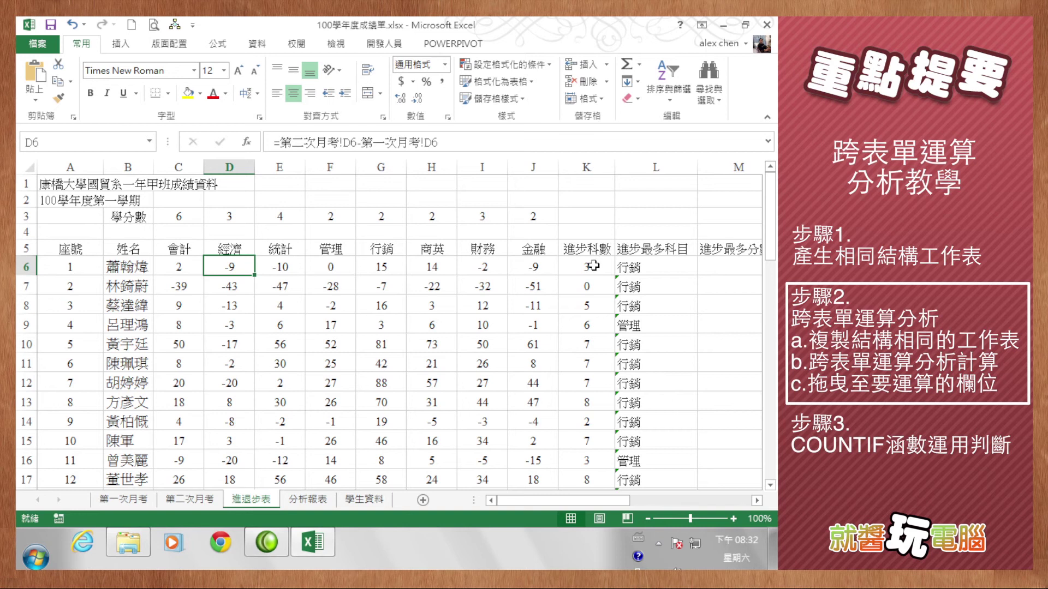
pyautogui.click(594, 266)
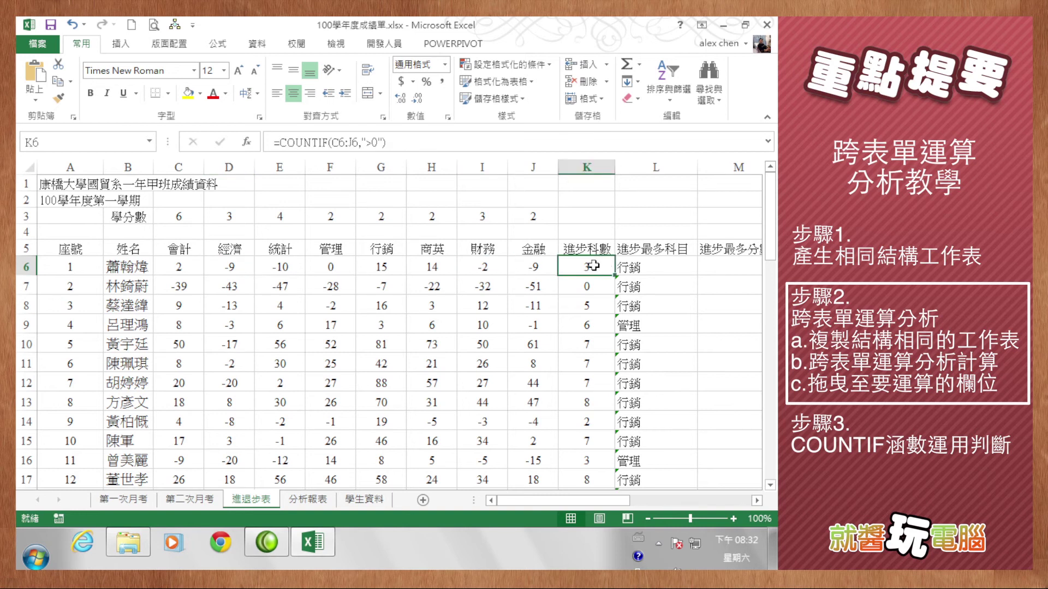